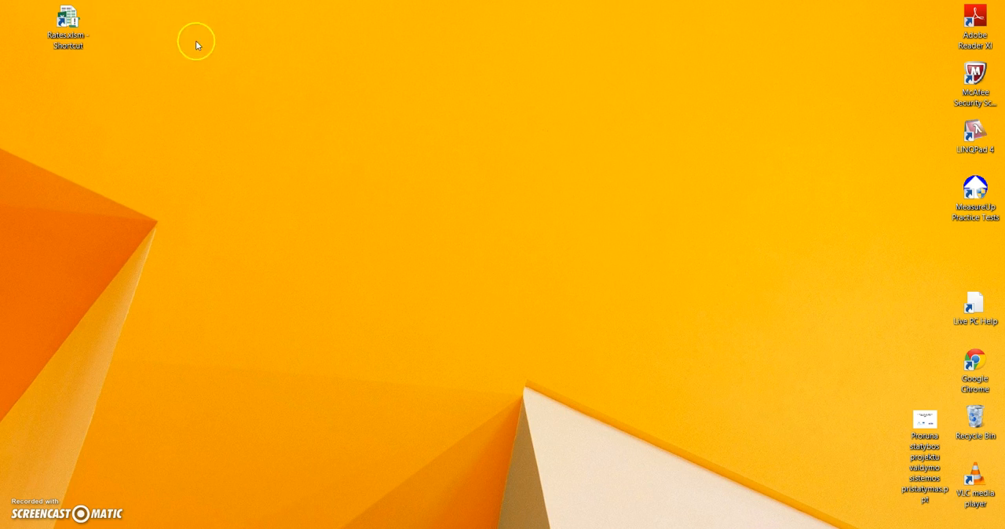
# Open the Rates.xlsm workbook and check the folder path of the Estimate.xlsm template on the Path sheet
pyautogui.doubleClick(67, 34)
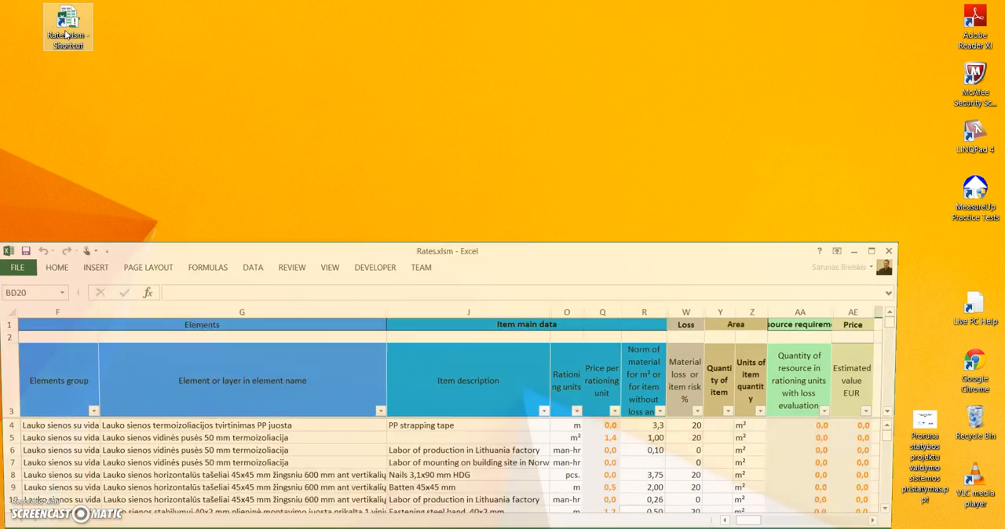
pyautogui.click(69, 48)
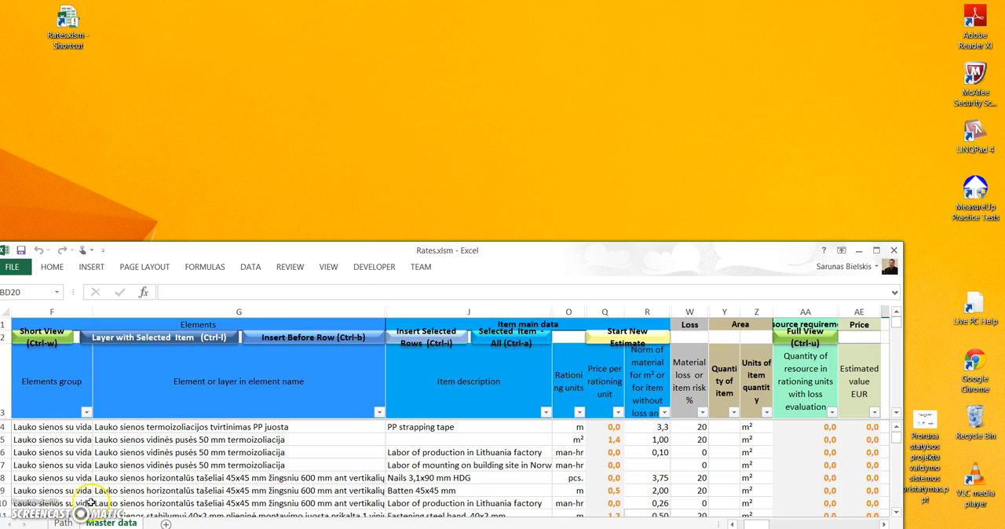
pyautogui.moveTo(67, 528); pyautogui.dragTo(67, 525)
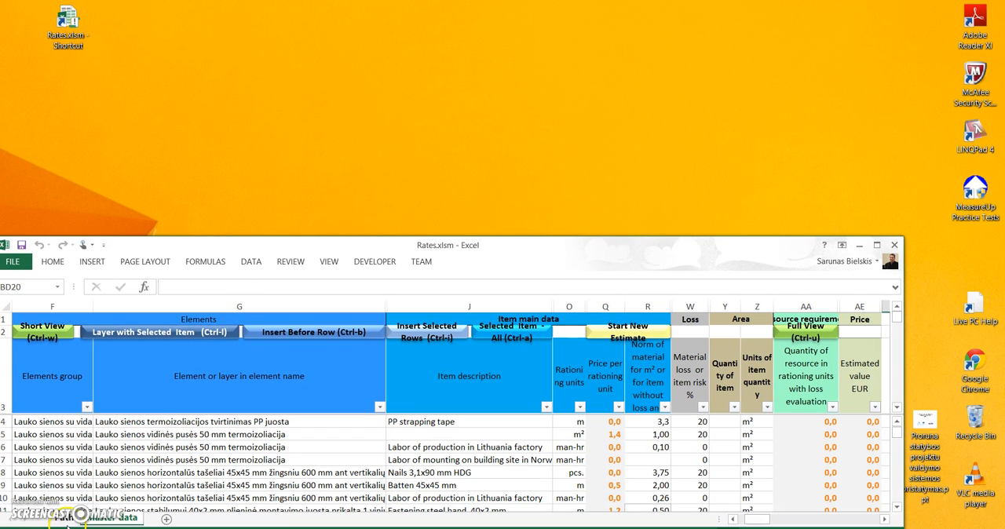
pyautogui.click(66, 521)
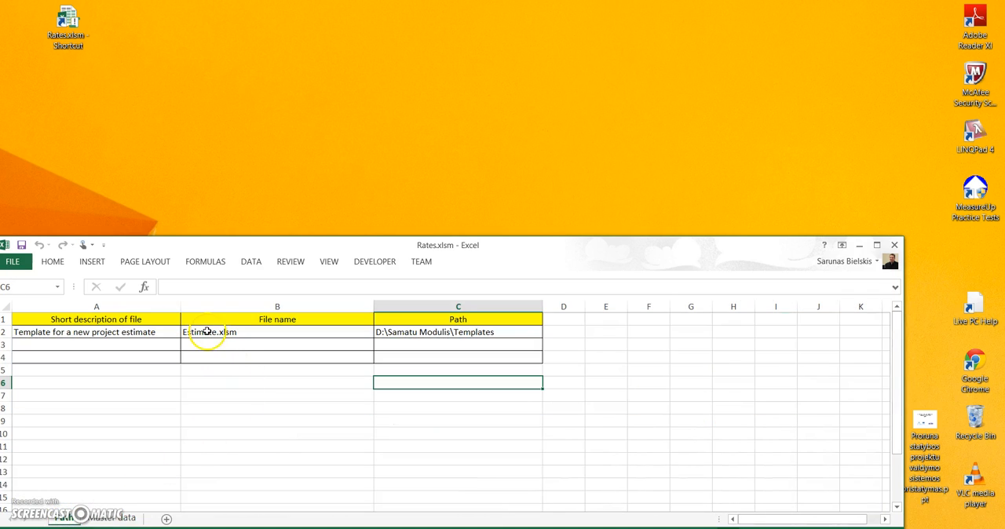
pyautogui.click(401, 333)
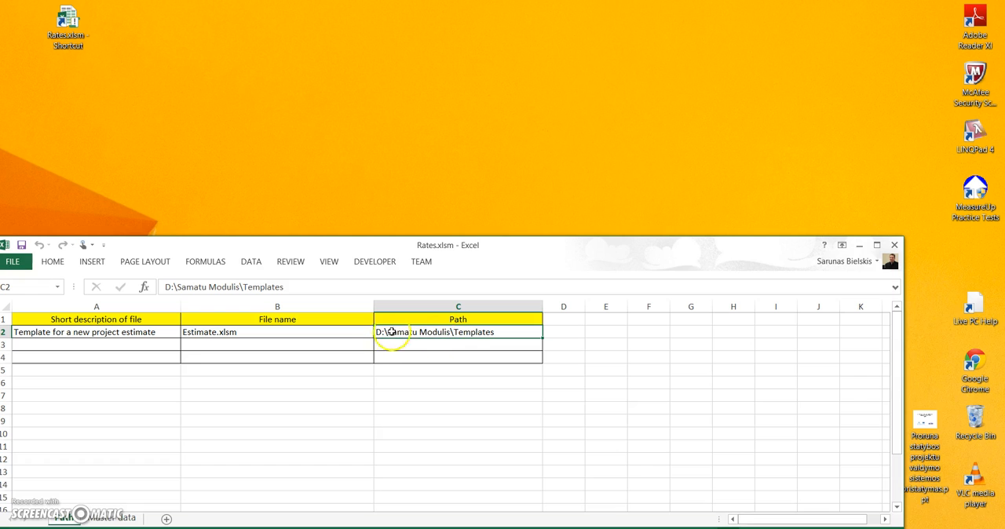
# Start a new estimate from the Master data sheet of the rates workbook
pyautogui.click(118, 519)
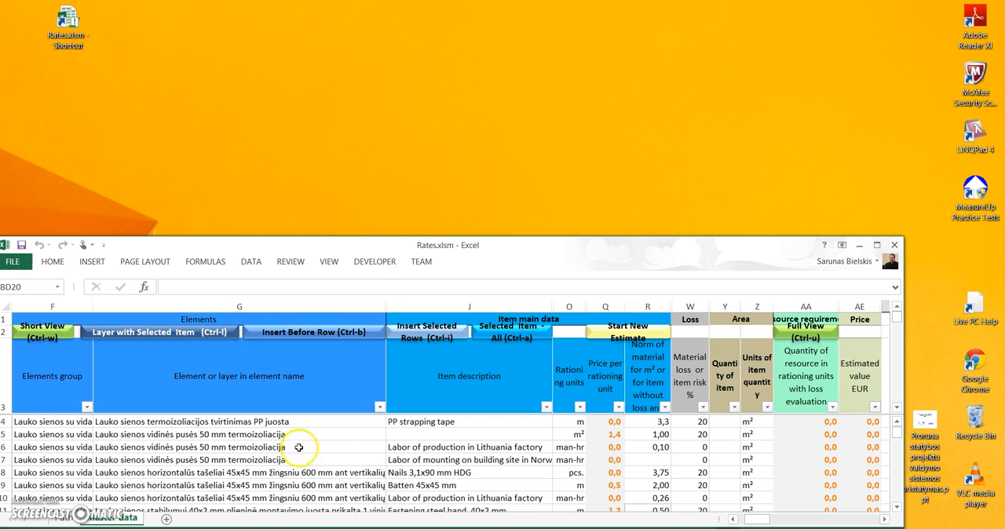
pyautogui.click(619, 337)
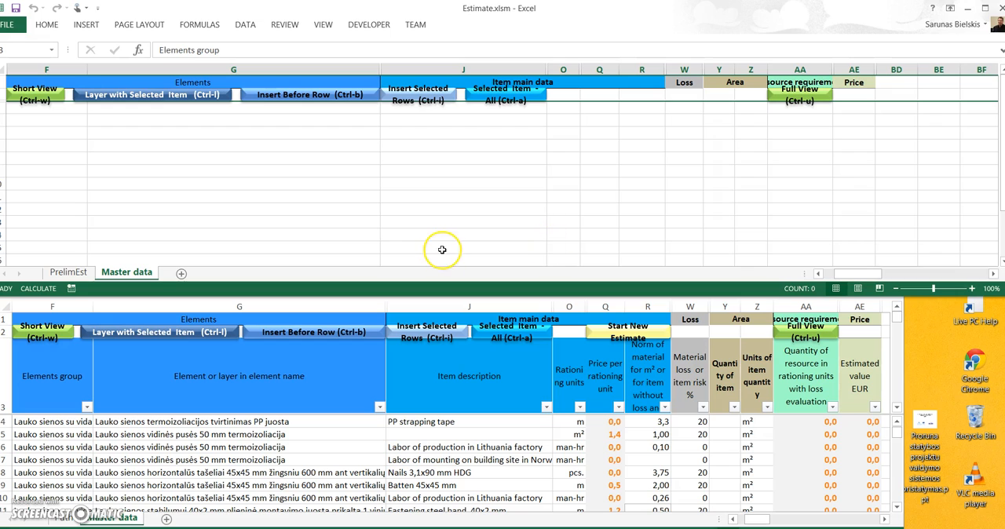
# Save the new estimate as Estimate.xlsm in a new folder named "Projektas 2" inside the Projects folder on drive D
pyautogui.click(8, 26)
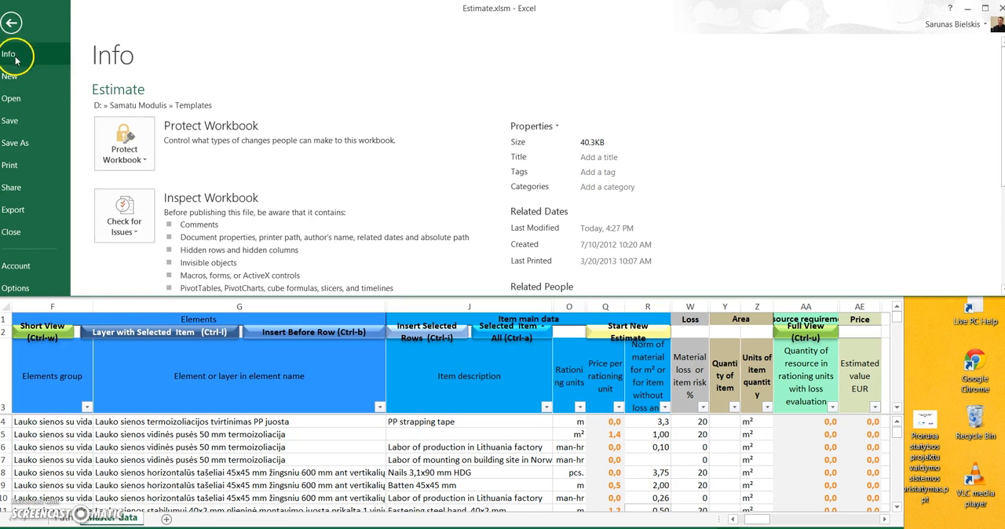
pyautogui.click(33, 146)
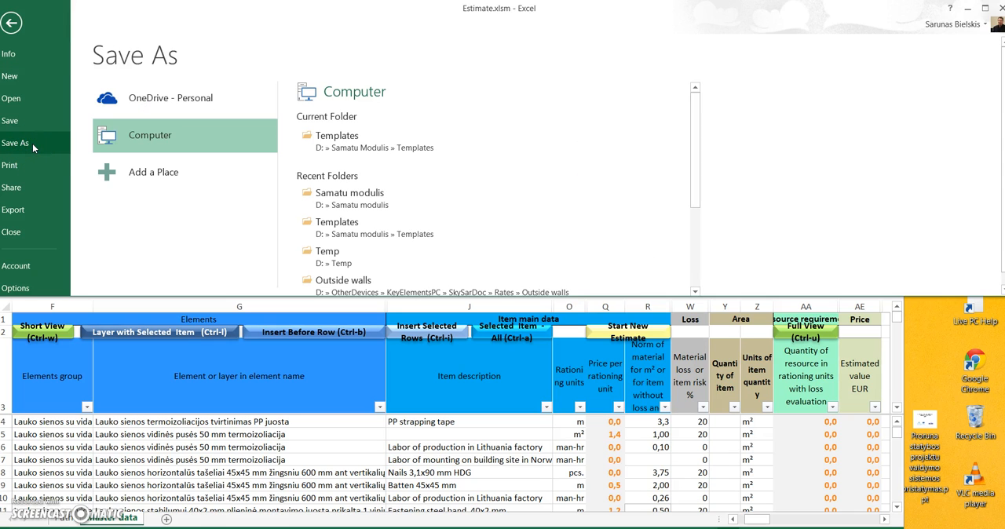
pyautogui.click(149, 142)
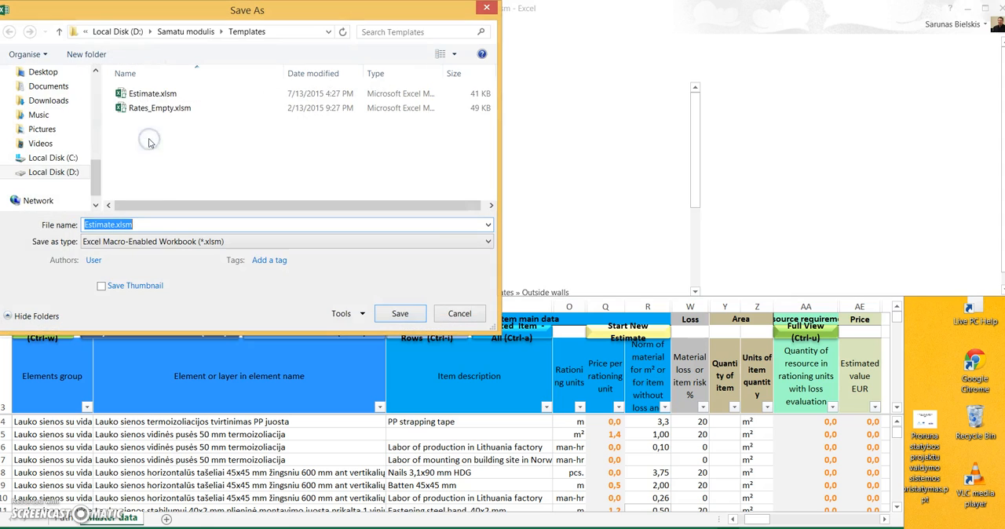
pyautogui.click(118, 32)
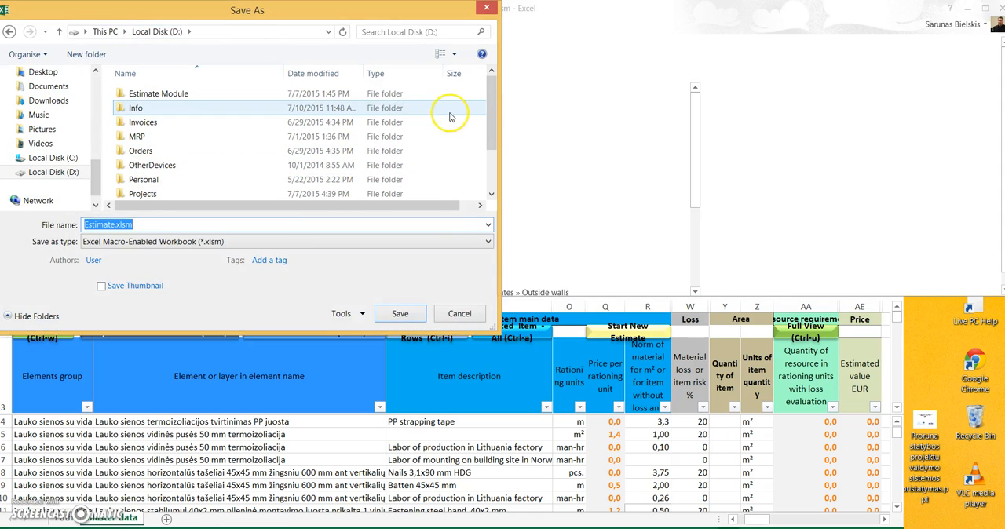
pyautogui.doubleClick(141, 194)
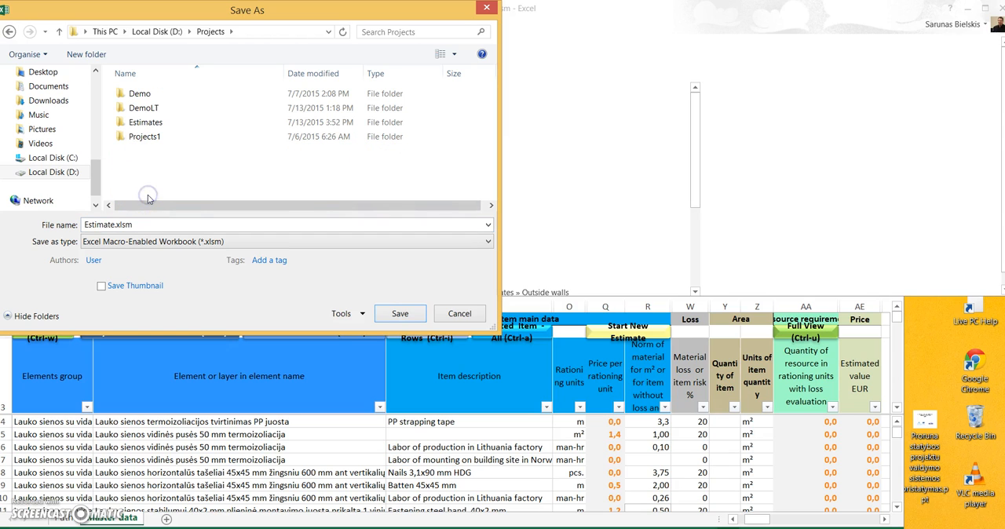
pyautogui.click(80, 55)
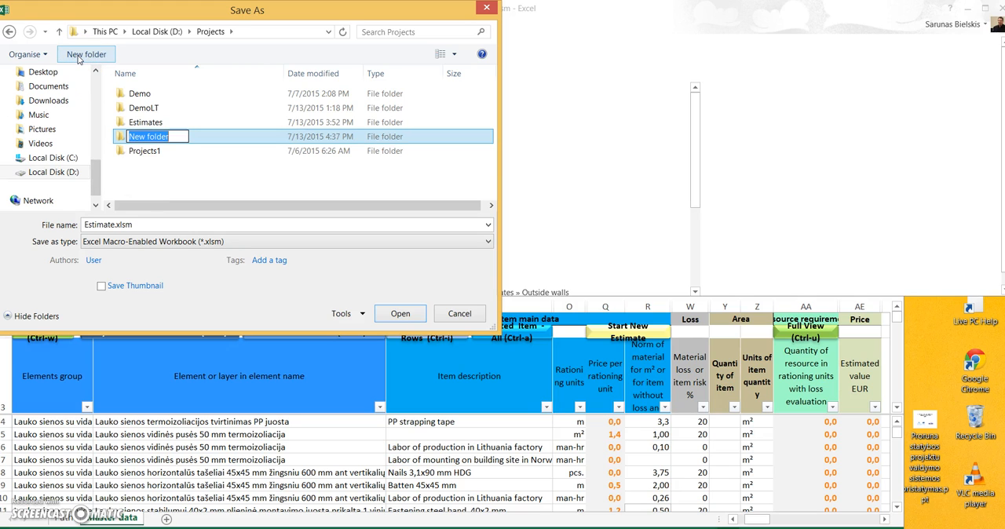
pyautogui.write('Proj')
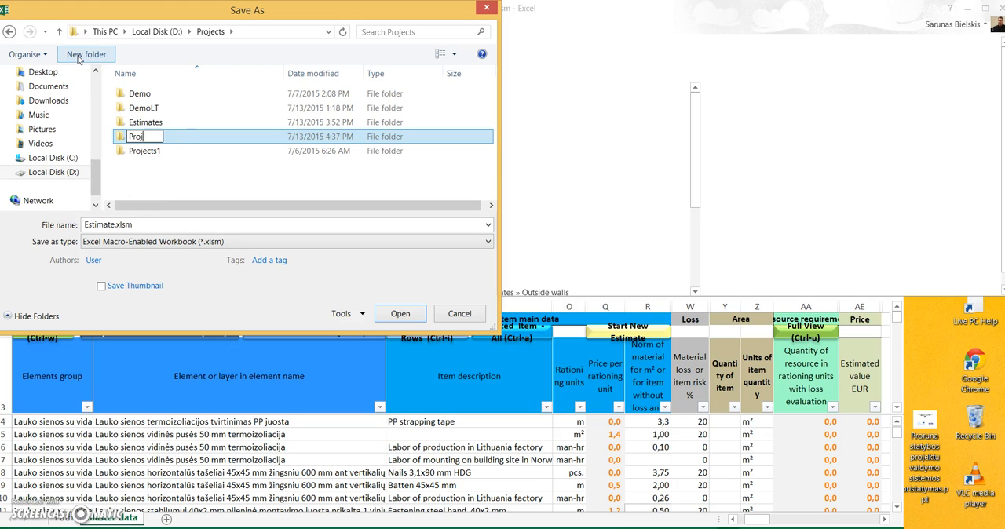
pyautogui.write('ektas 2')
pyautogui.press('Return')
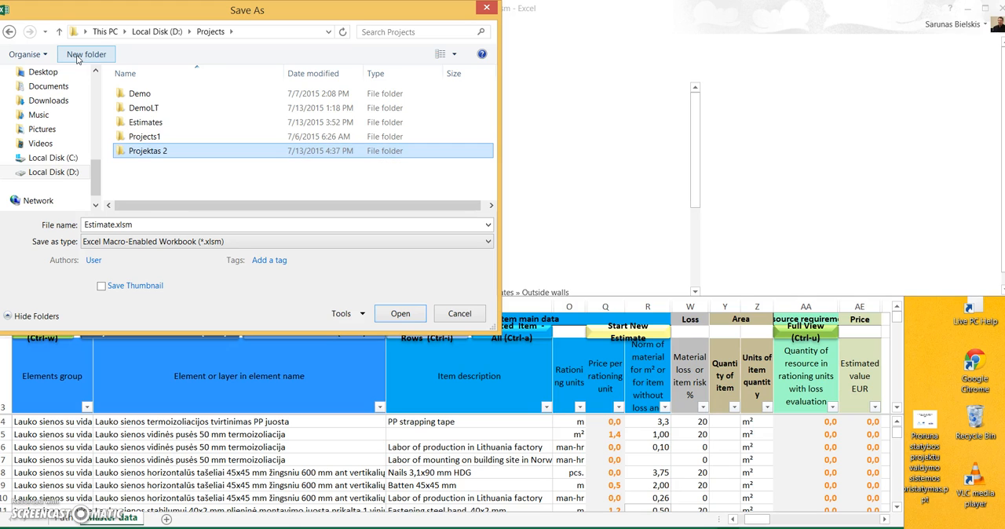
pyautogui.doubleClick(144, 151)
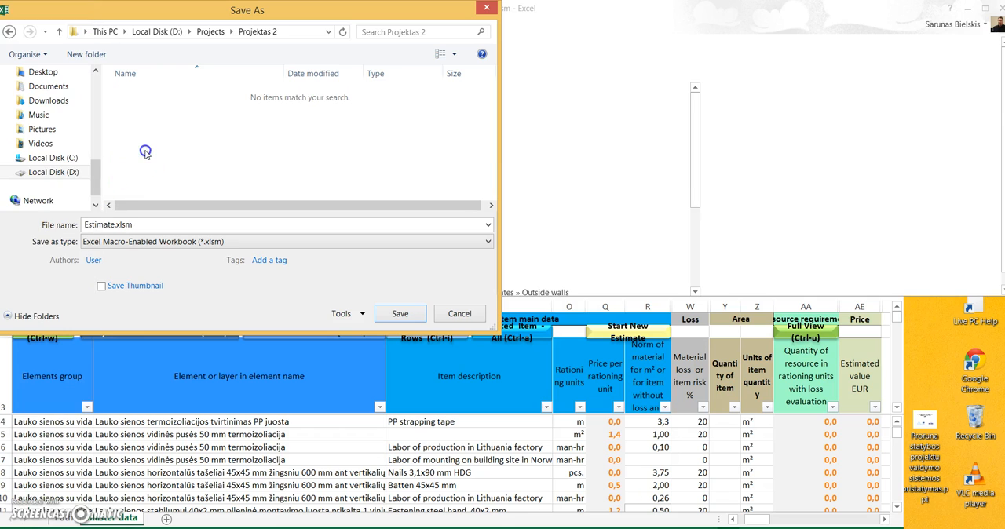
pyautogui.click(400, 314)
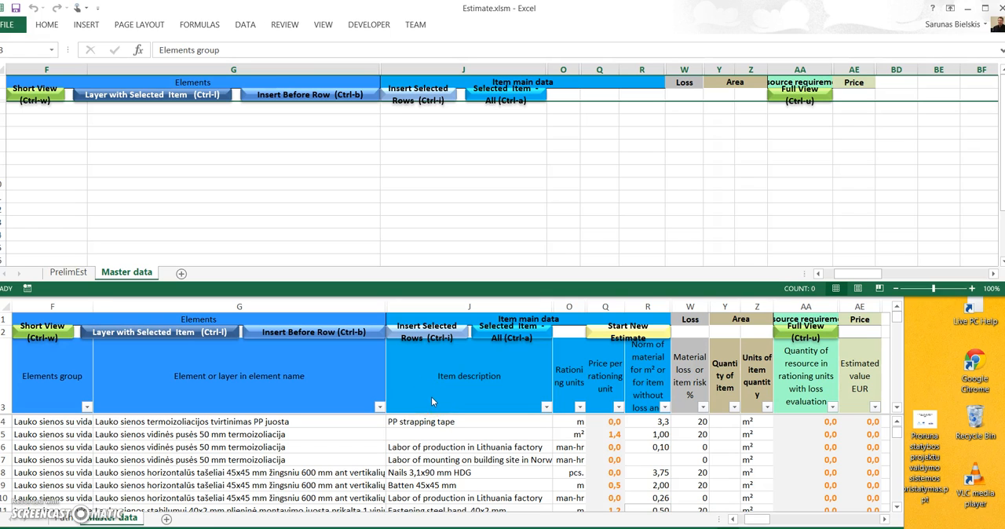
# Insert the PP strapping tape row from Rates.xlsm into the estimate, followed by the three 50 mm thermal insulation rows (5 to 7)
pyautogui.click(441, 422)
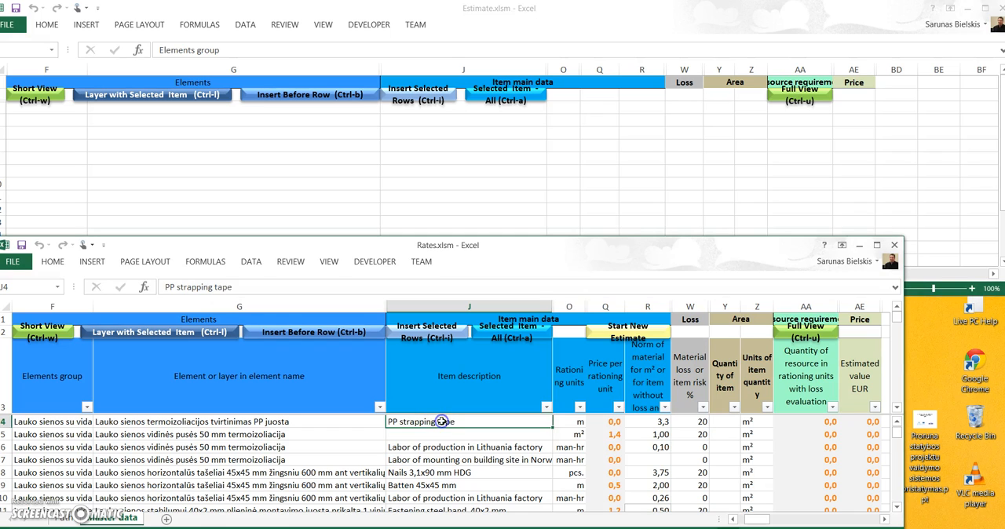
pyautogui.click(433, 333)
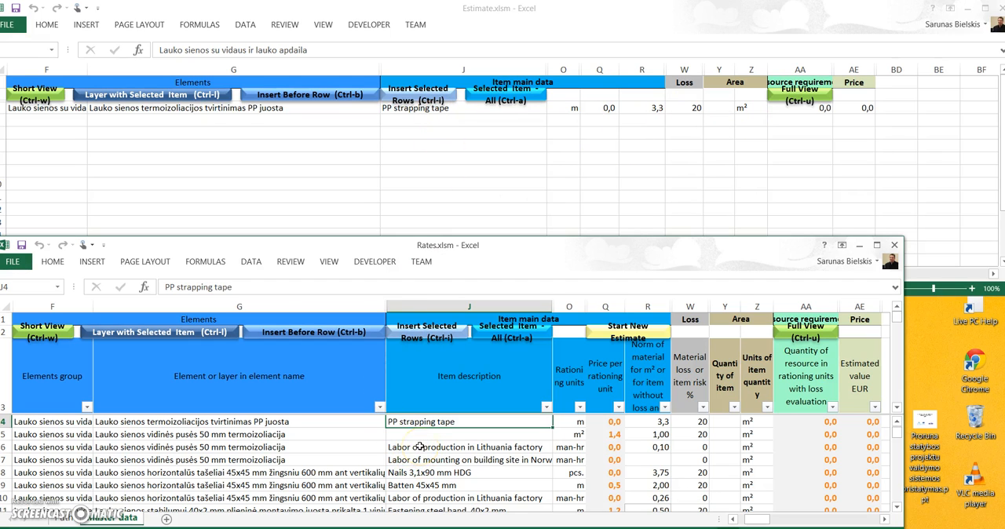
pyautogui.moveTo(417, 435); pyautogui.dragTo(424, 458)
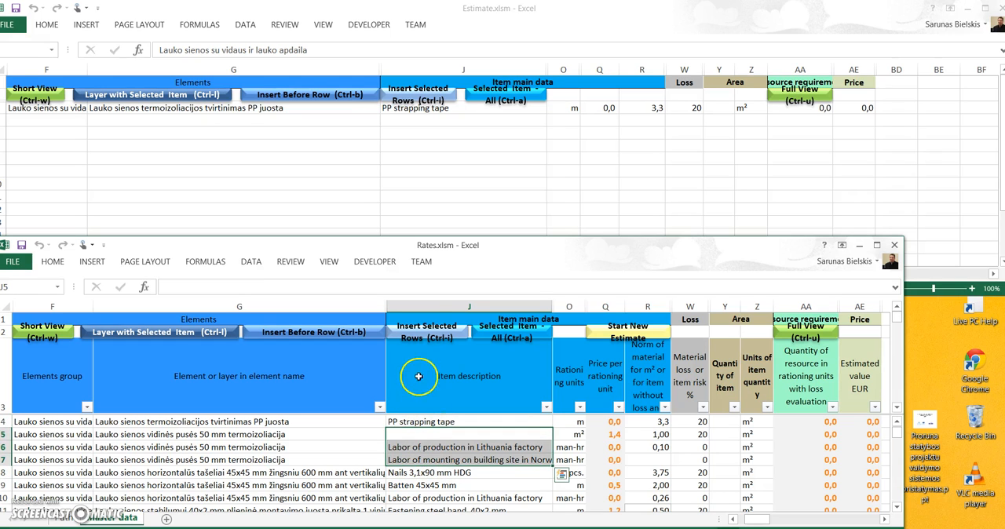
pyautogui.click(436, 334)
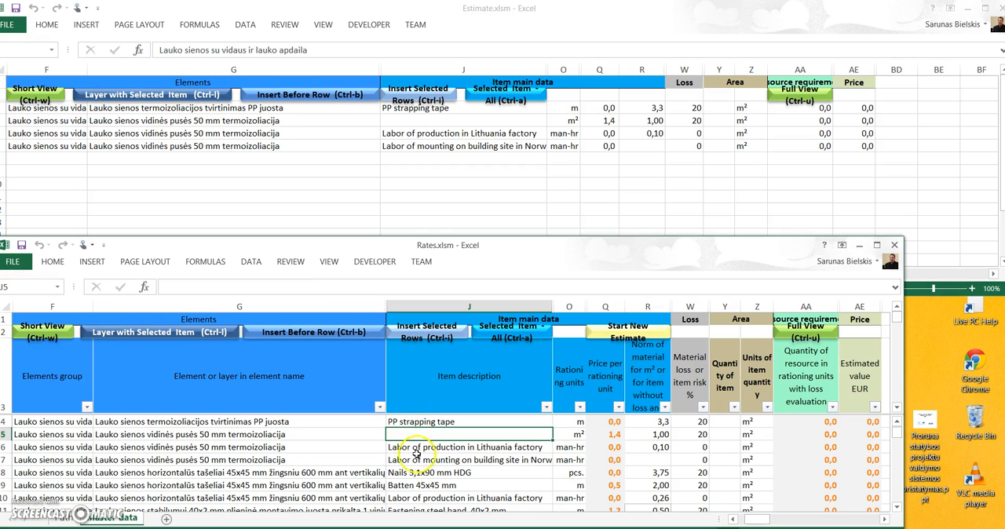
# Insert the Nails 4x40 mm row and the Labor of production row below it (rows 12 and 13) into the estimate
pyautogui.scroll(-2, 430, 474)
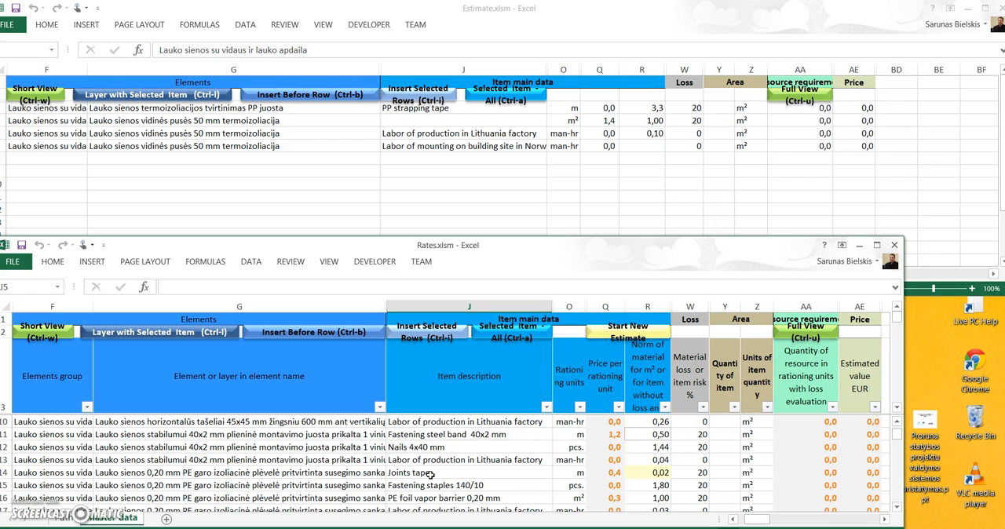
pyautogui.moveTo(419, 447); pyautogui.dragTo(414, 468)
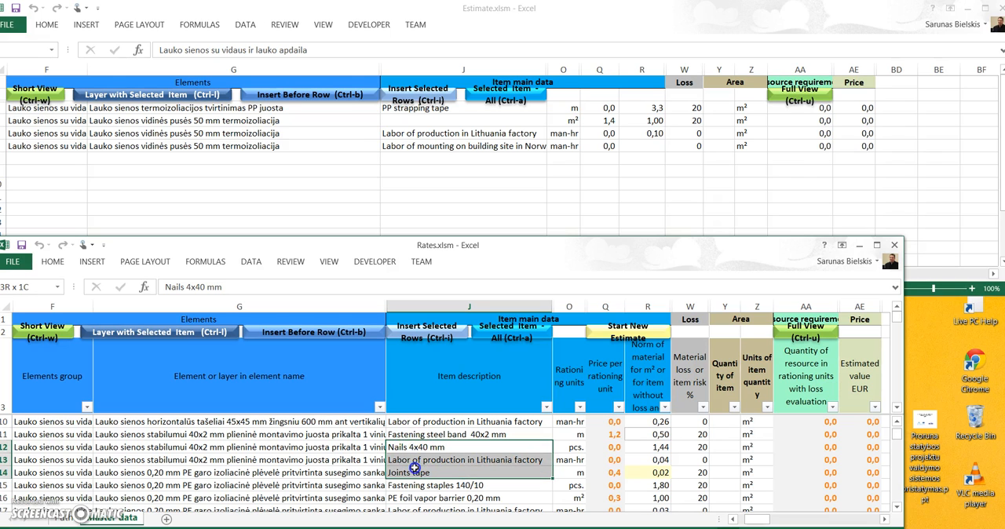
pyautogui.moveTo(415, 465); pyautogui.dragTo(416, 459)
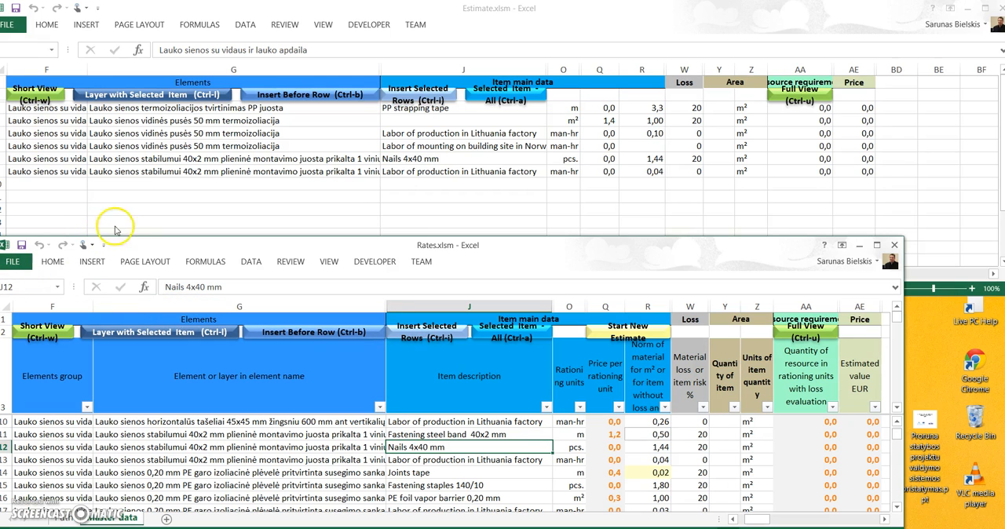
# Insert the Joints tape item from row 14 of Rates.xlsm into the estimate before row 8
pyautogui.click(291, 22)
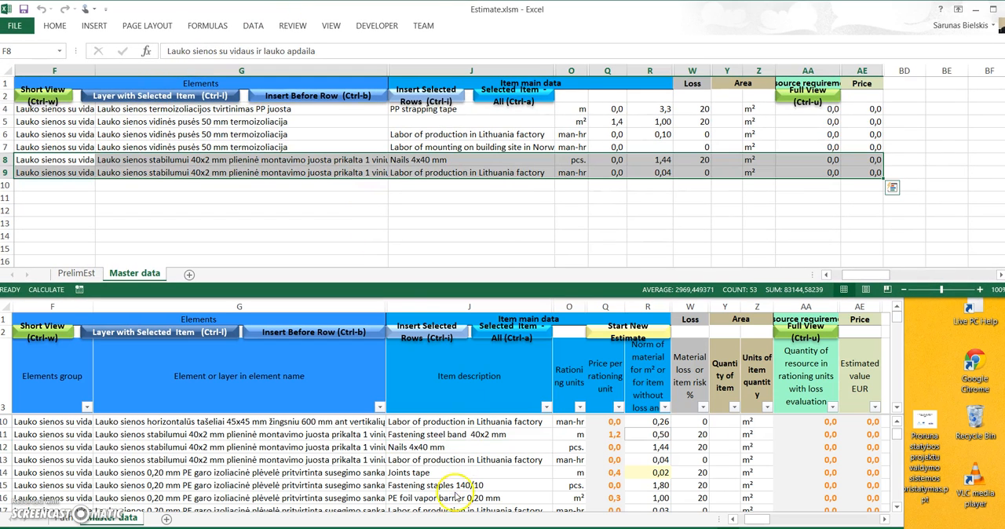
pyautogui.click(416, 474)
pyautogui.click(417, 472)
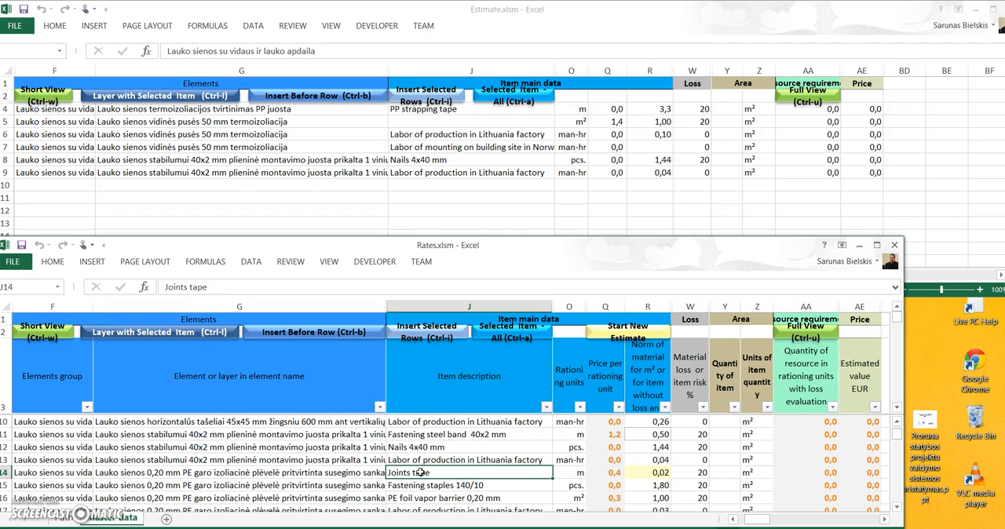
pyautogui.click(297, 333)
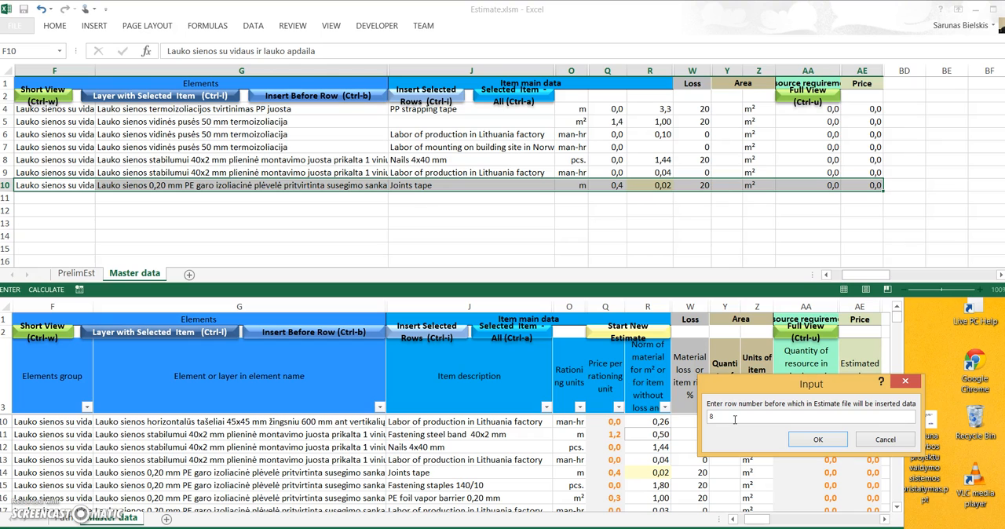
pyautogui.click(810, 444)
pyautogui.click(810, 449)
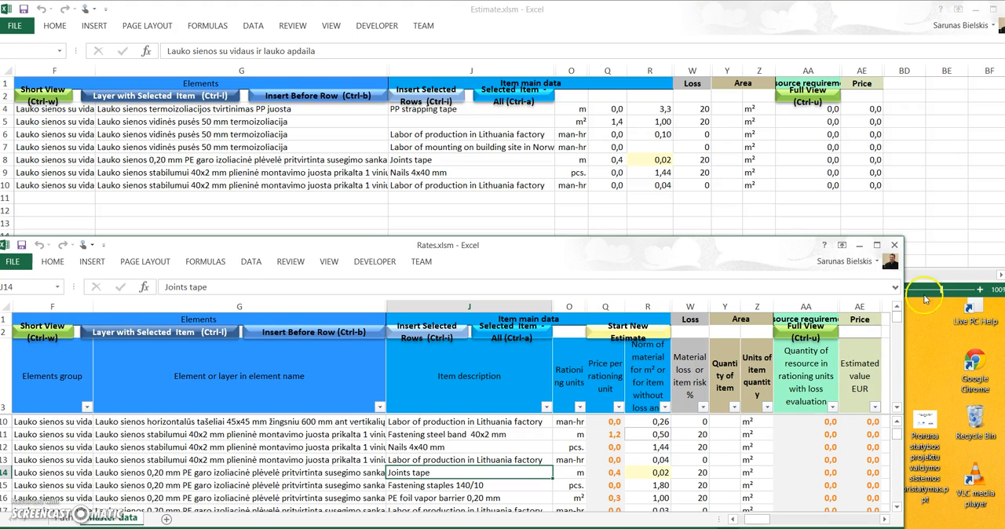
# Maximize the Rates workbook, show its full view, and switch to the reprice view to examine the purchase price and supplier columns
pyautogui.click(876, 245)
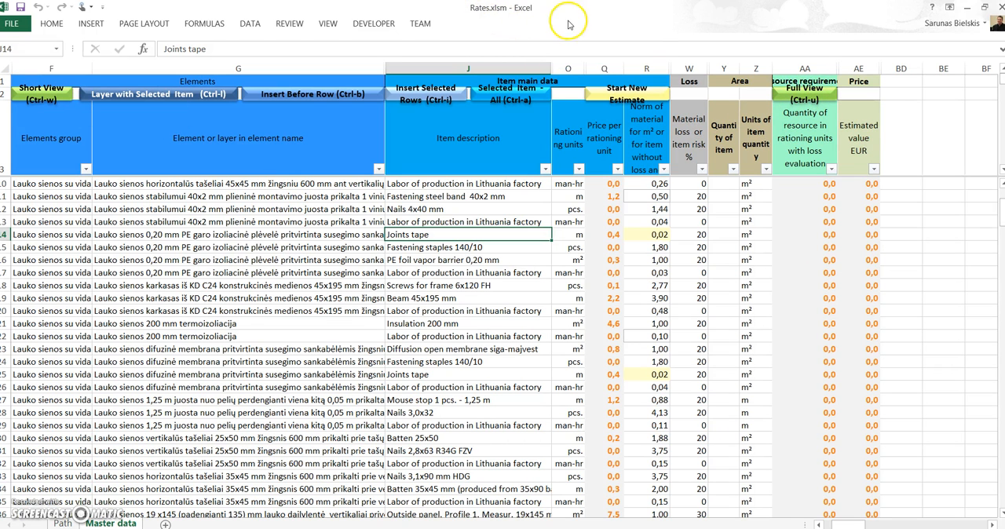
pyautogui.click(809, 100)
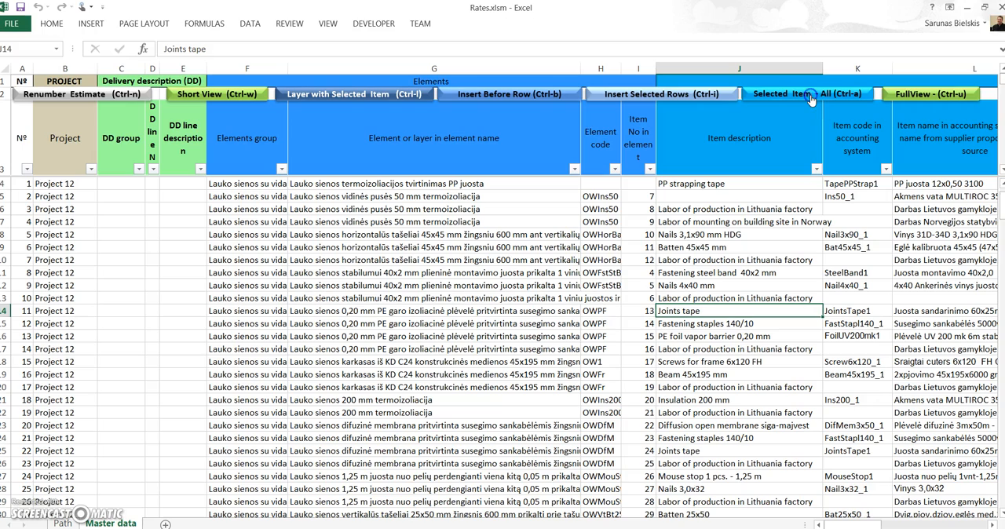
pyautogui.moveTo(855, 525); pyautogui.dragTo(961, 525)
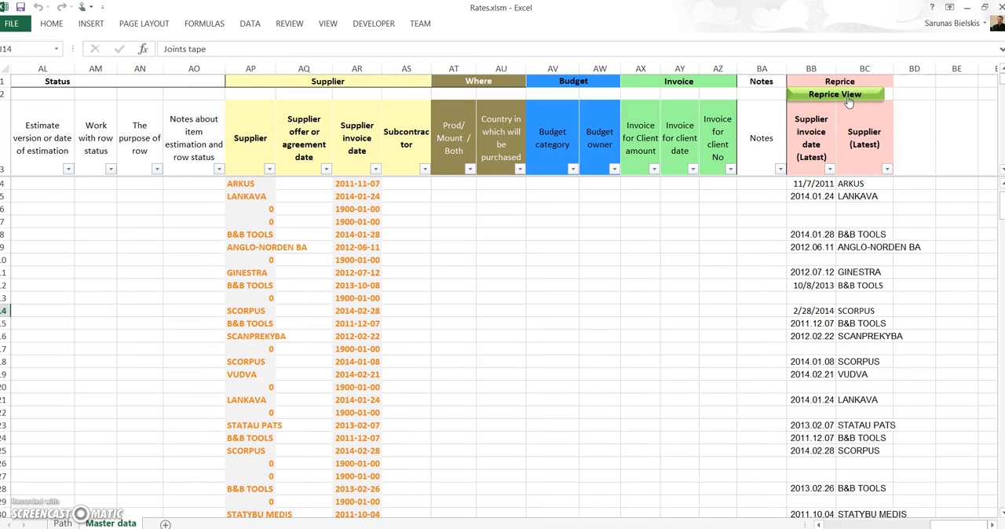
pyautogui.click(847, 97)
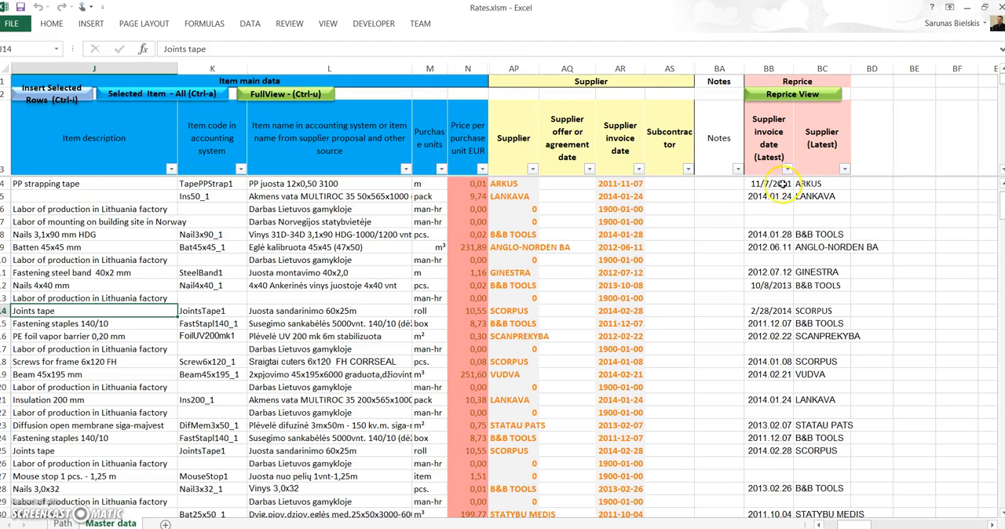
pyautogui.moveTo(862, 524); pyautogui.dragTo(843, 524)
# Return the Rates workbook to the full view and look through the item rows below Joints tape
pyautogui.click(286, 93)
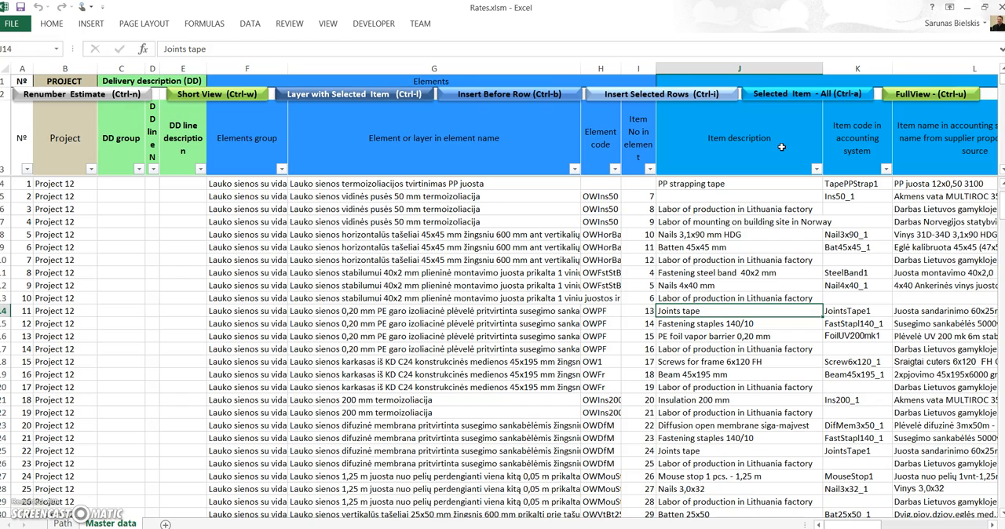
pyautogui.click(701, 311)
pyautogui.click(704, 317)
pyautogui.scroll(-2, 708, 316)
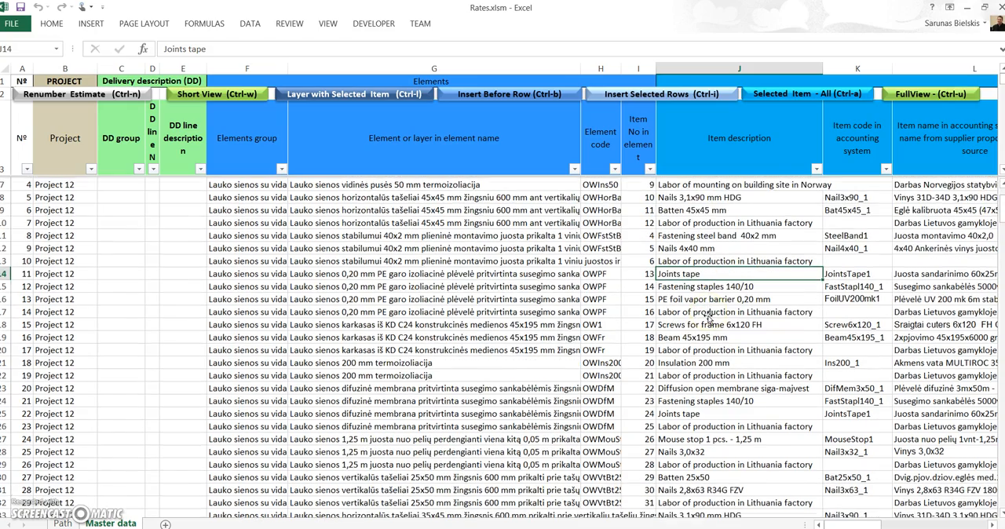
pyautogui.scroll(-1, 707, 317)
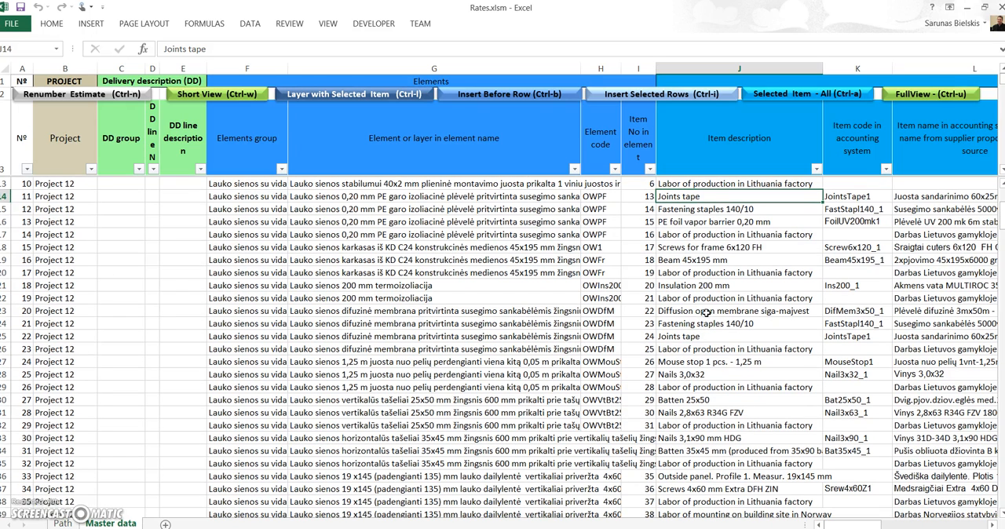
# Filter the Rates workbook to every occurrence of the Beam 45x195 mm item selected in row 19
pyautogui.click(706, 261)
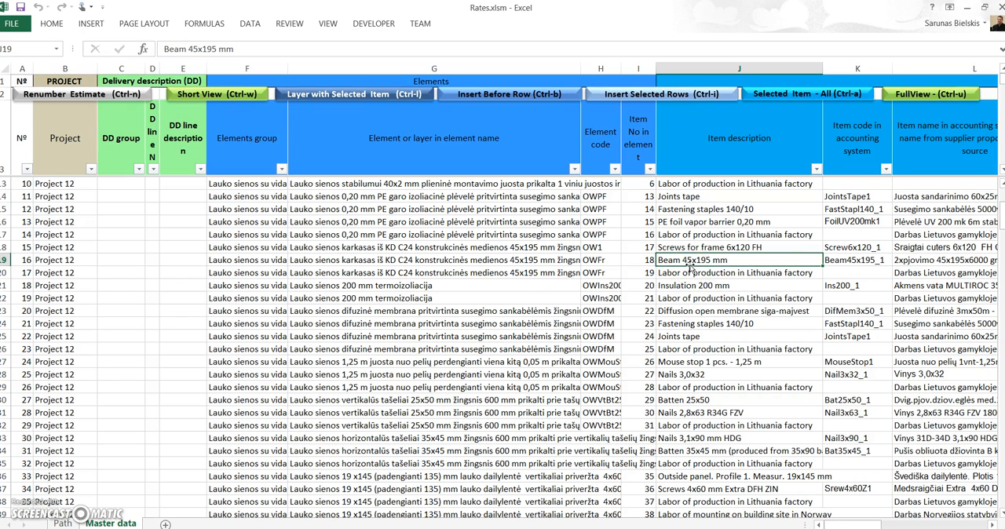
pyautogui.click(700, 266)
pyautogui.click(712, 266)
pyautogui.click(709, 265)
pyautogui.click(797, 93)
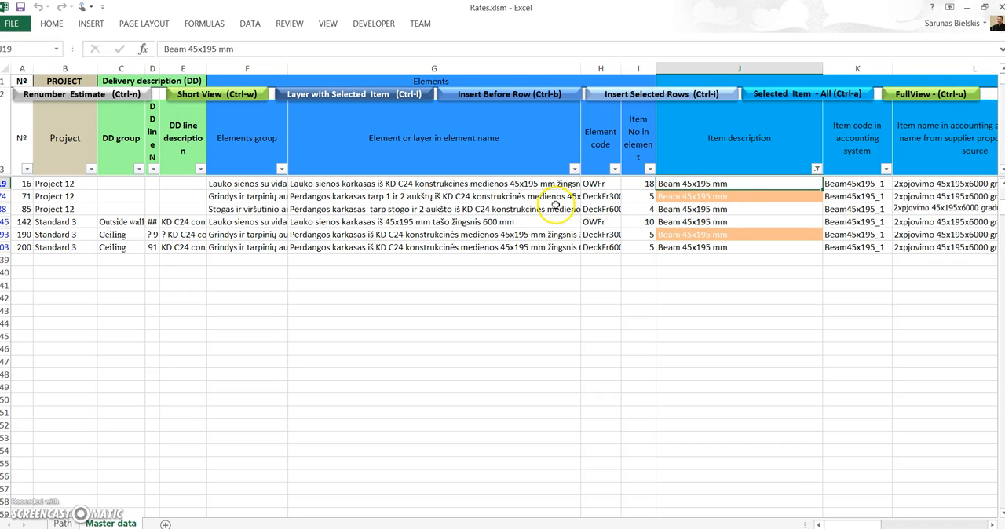
# Compare the element names, material norms, loss percentages and item rates of the filtered Beam 45x195 mm rows
pyautogui.click(515, 235)
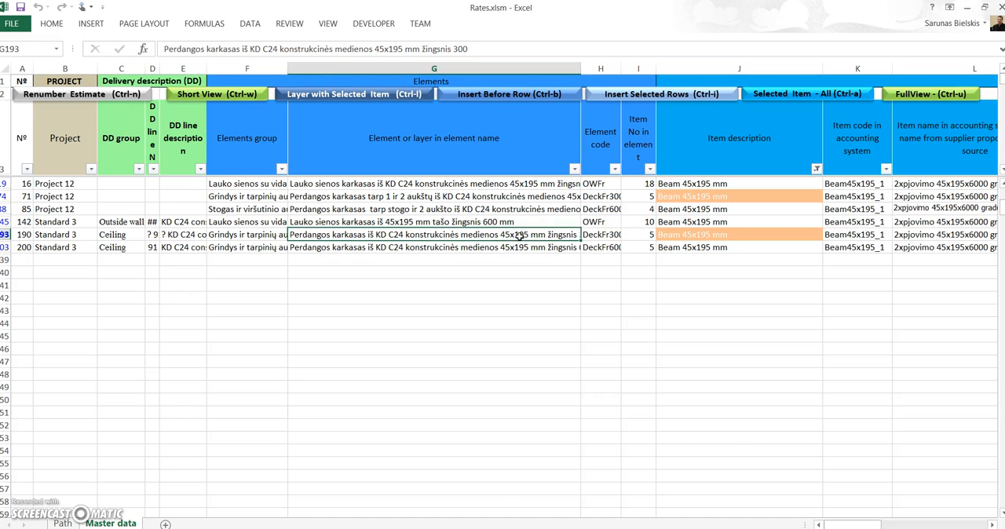
pyautogui.click(546, 210)
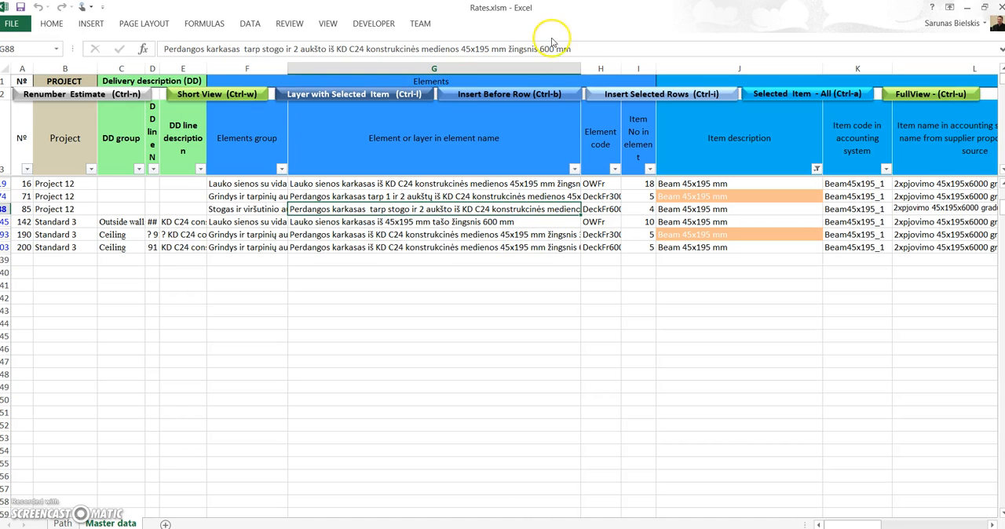
pyautogui.click(529, 246)
pyautogui.click(532, 234)
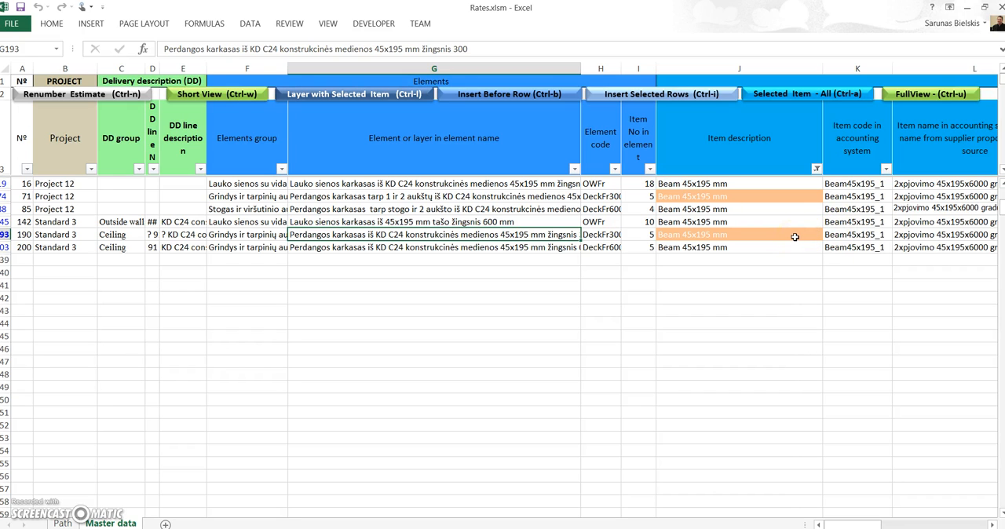
pyautogui.moveTo(854, 524); pyautogui.dragTo(874, 523)
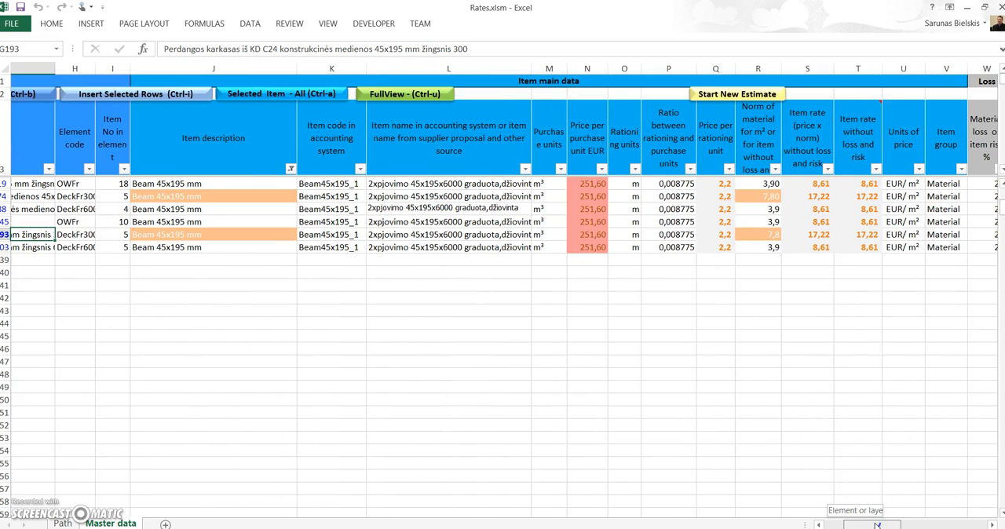
pyautogui.moveTo(877, 524); pyautogui.dragTo(883, 524)
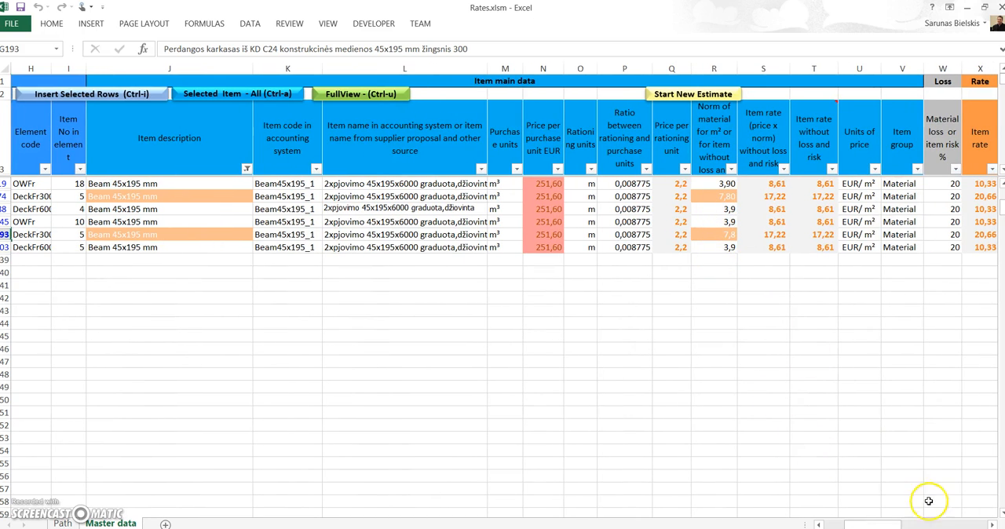
pyautogui.moveTo(892, 524); pyautogui.dragTo(856, 524)
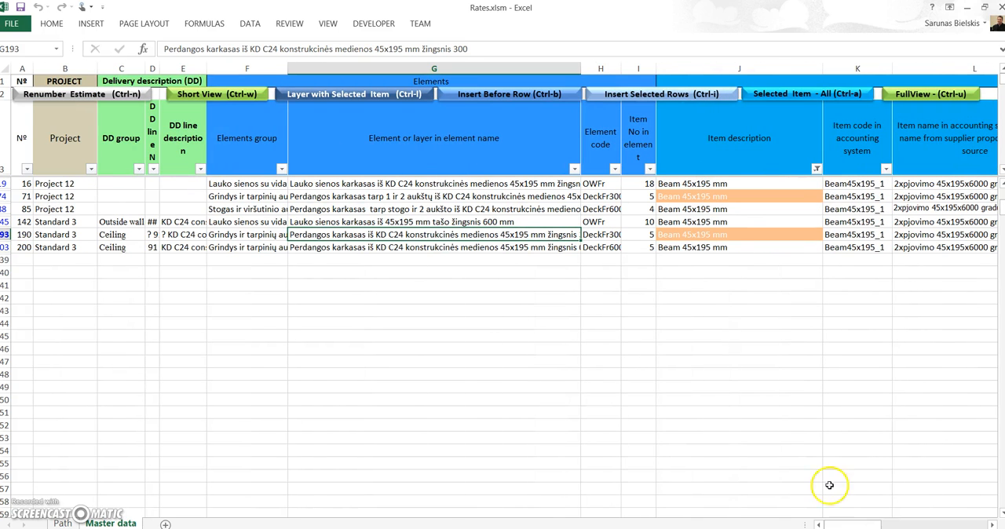
# Show only the layer that contains the highlighted Beam 45x195 mm item in row 74, Project 12
pyautogui.click(694, 235)
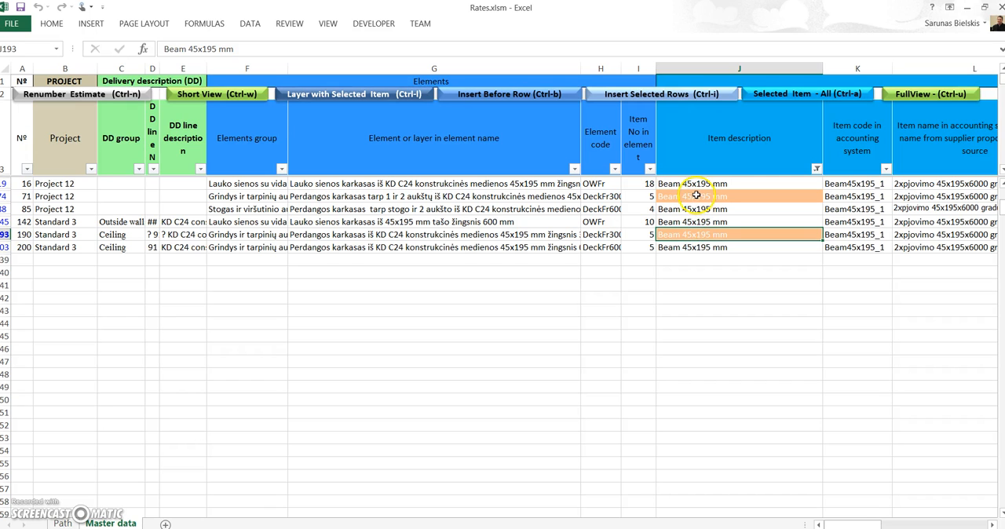
pyautogui.press('Up')
pyautogui.press('Up')
pyautogui.press('Up')
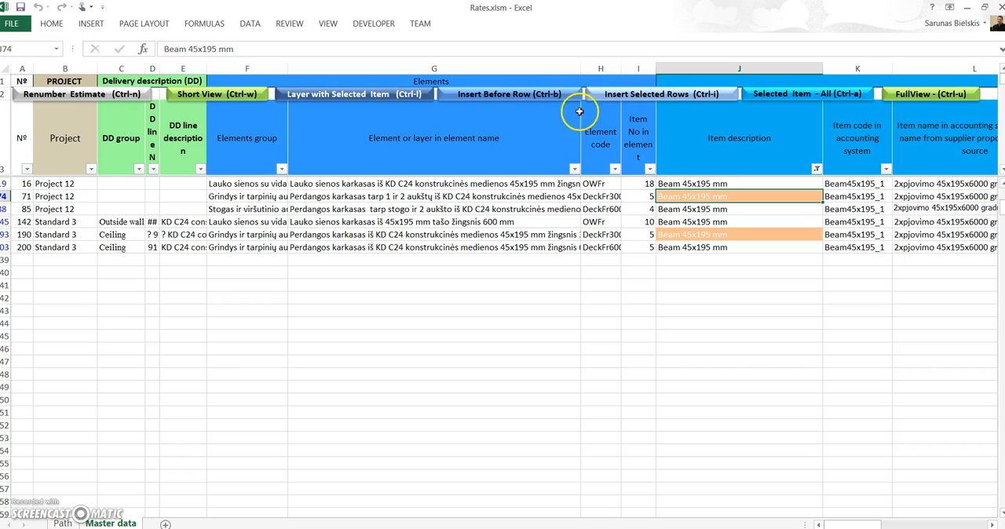
pyautogui.click(364, 98)
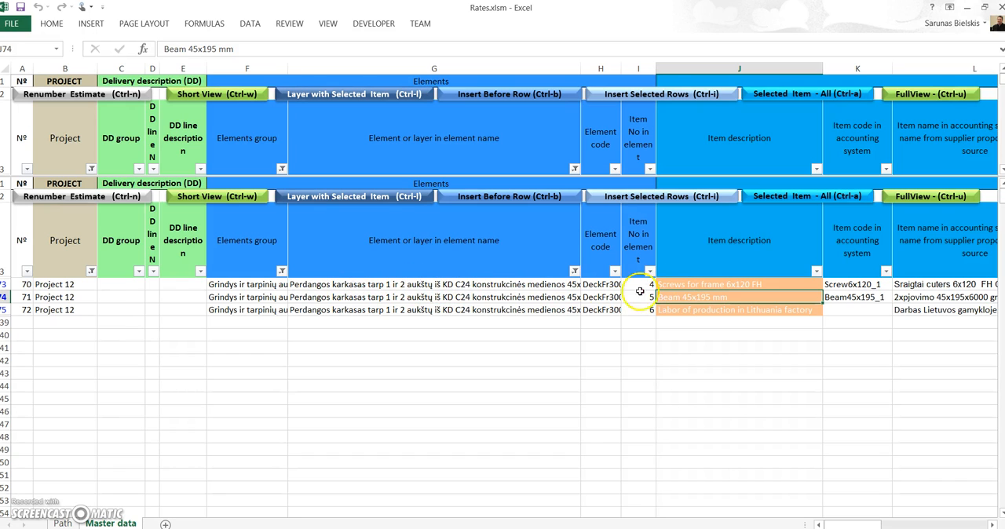
# Insert the layer's Screws for frame 6x120 FH, Beam 45x195 mm and Labor of production rows into the estimate and switch to Estimate.xlsm
pyautogui.moveTo(689, 284); pyautogui.dragTo(687, 307)
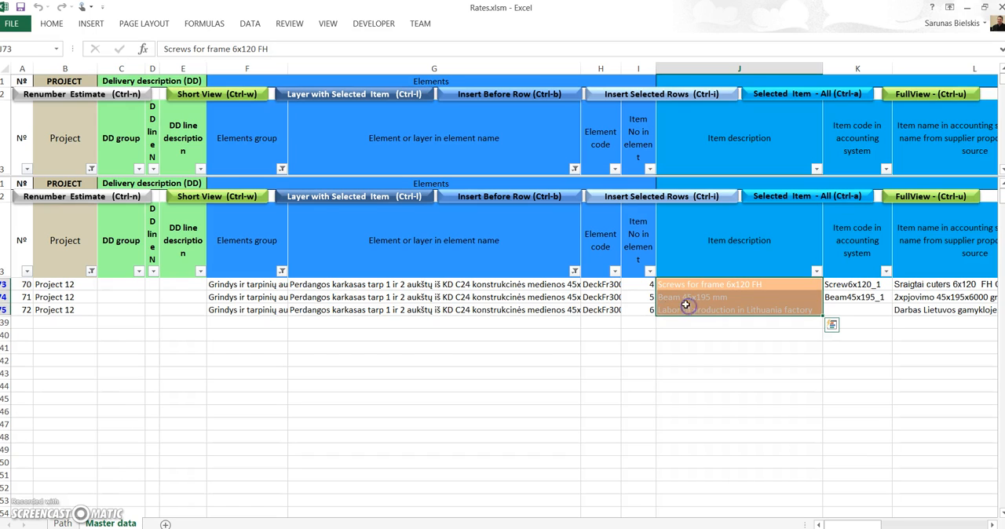
pyautogui.click(648, 202)
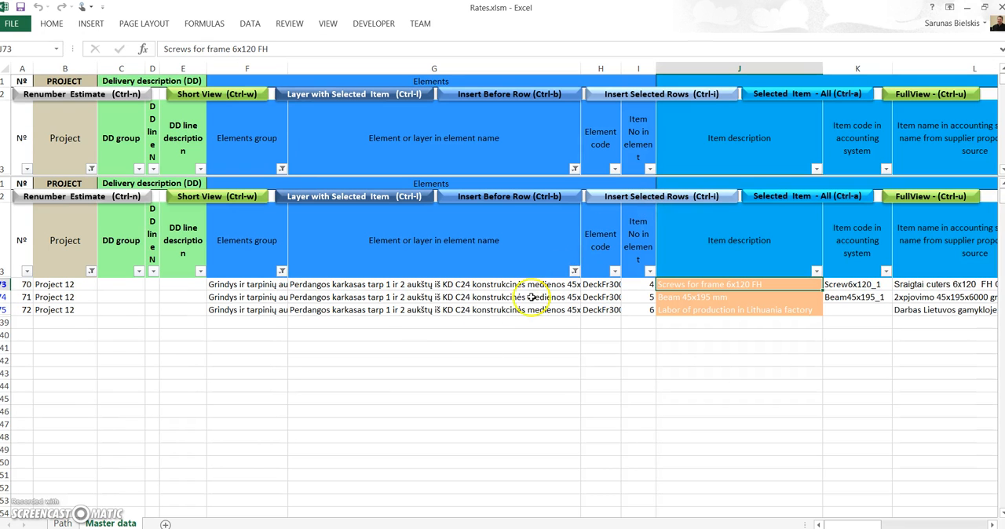
pyautogui.click(276, 528)
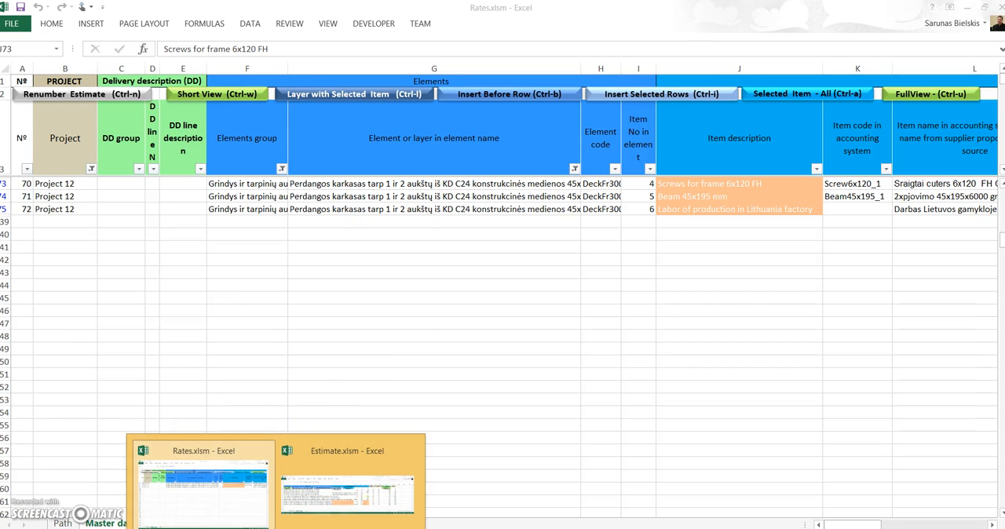
pyautogui.click(336, 497)
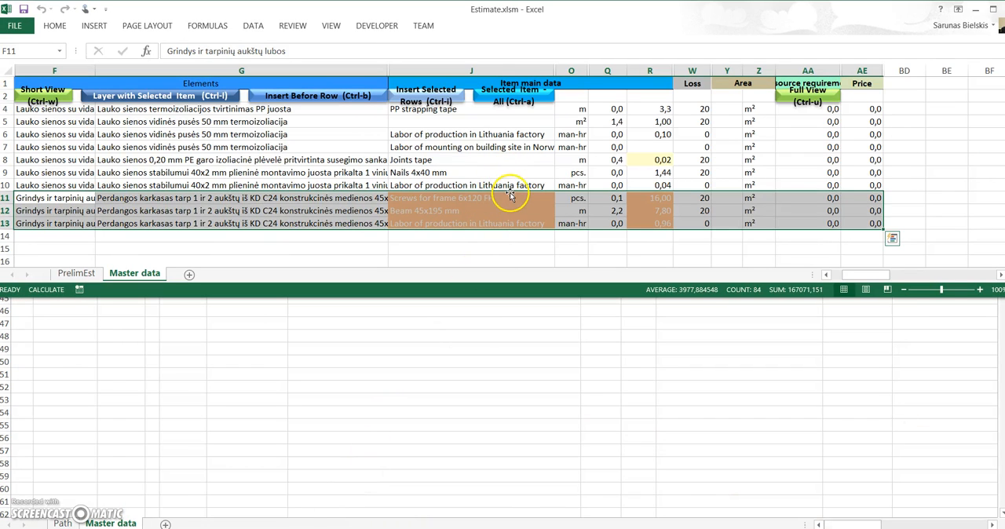
# Maximize the Estimate workbook and show its full view
pyautogui.click(429, 187)
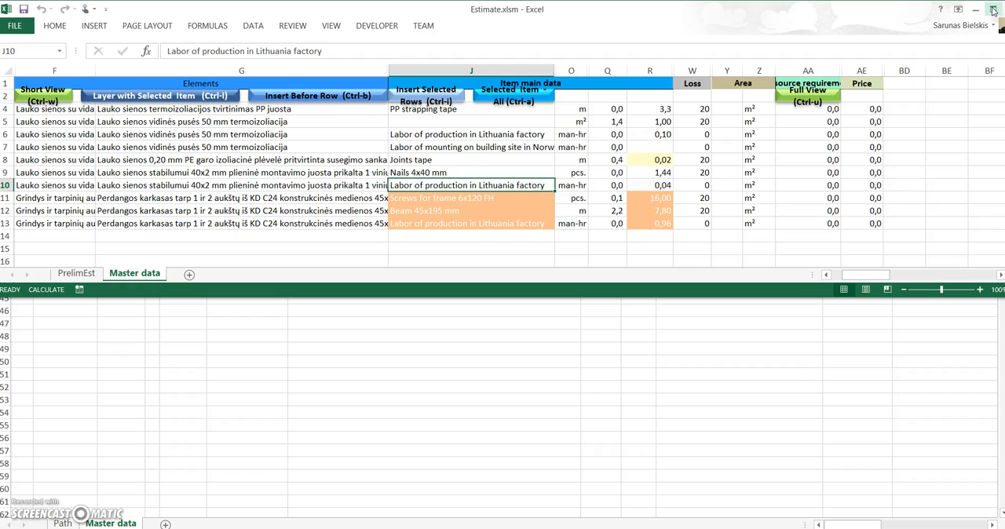
pyautogui.click(807, 99)
pyautogui.click(808, 100)
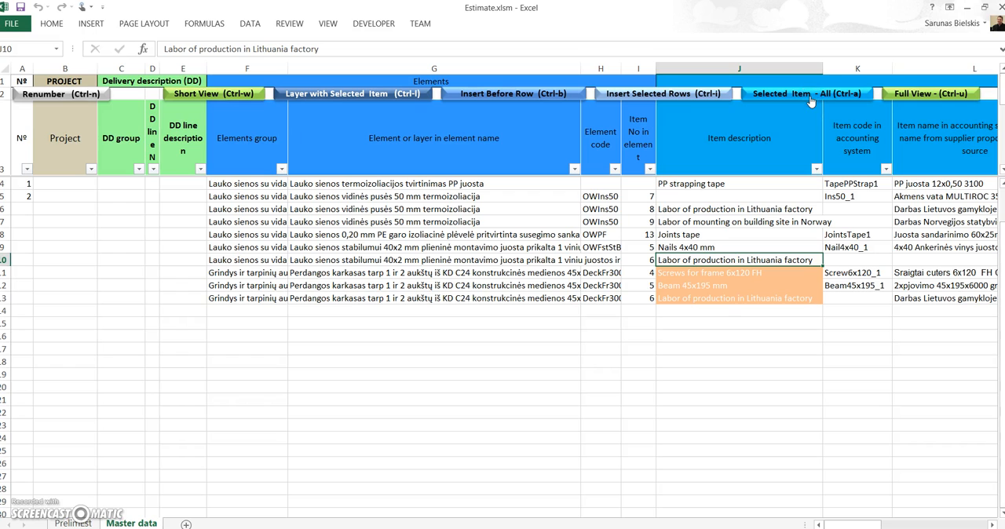
# Enter "Projektas 2" as the project in cell B4 and renumber the estimate rows
pyautogui.click(70, 184)
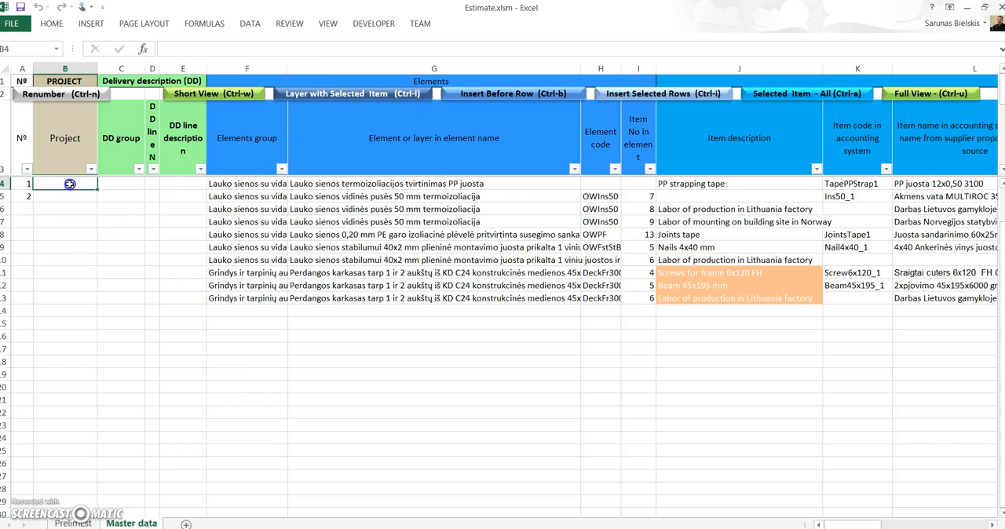
pyautogui.write('Projektas2')
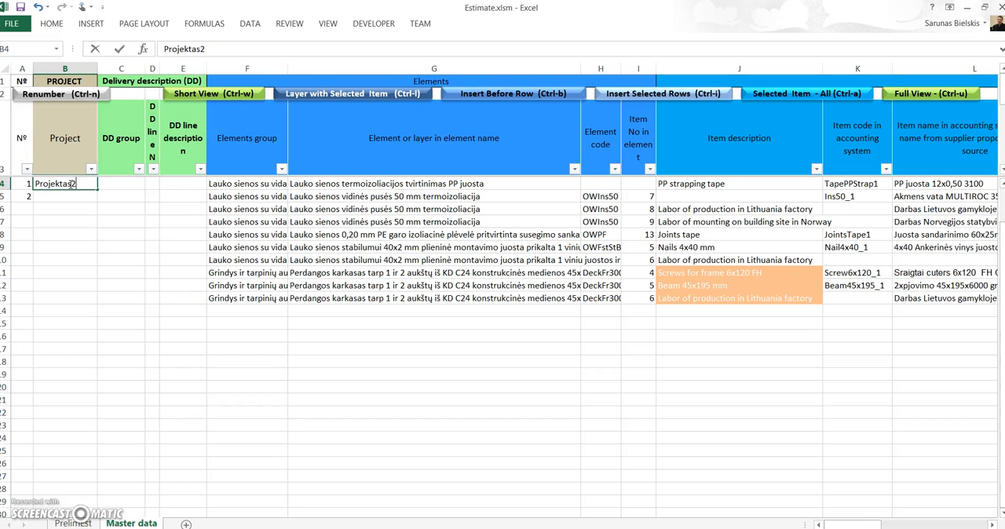
pyautogui.click(69, 184)
pyautogui.click(49, 95)
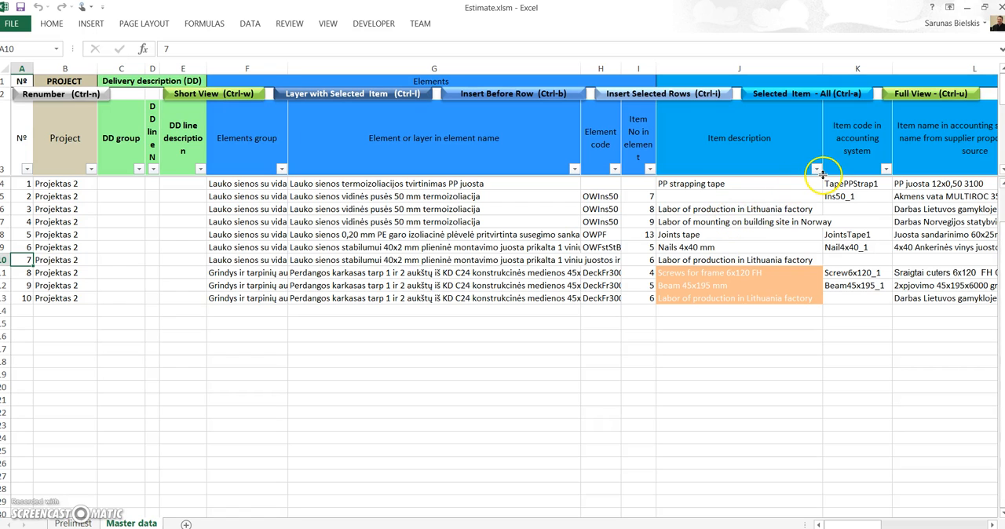
# Sort the estimate rows by element or layer name from A to Z and also from Z to A
pyautogui.click(576, 169)
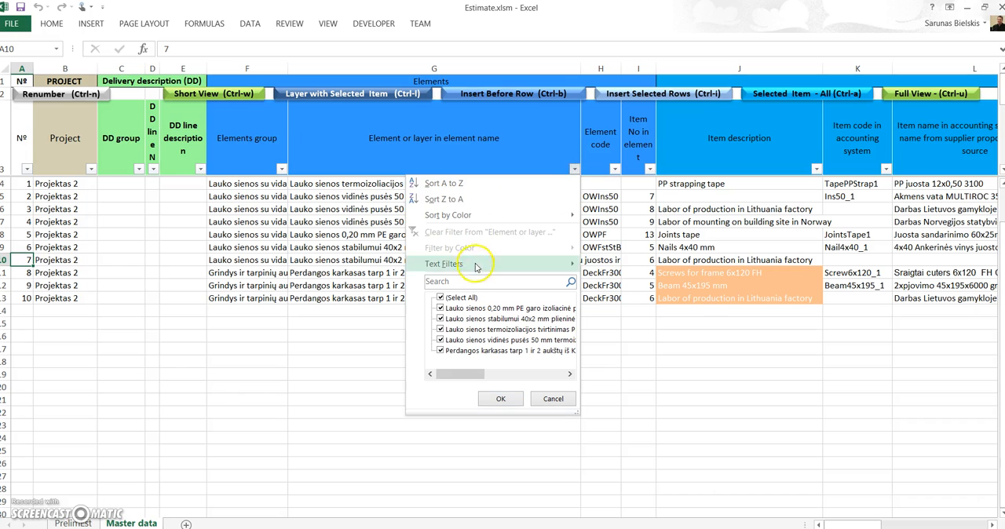
pyautogui.click(454, 182)
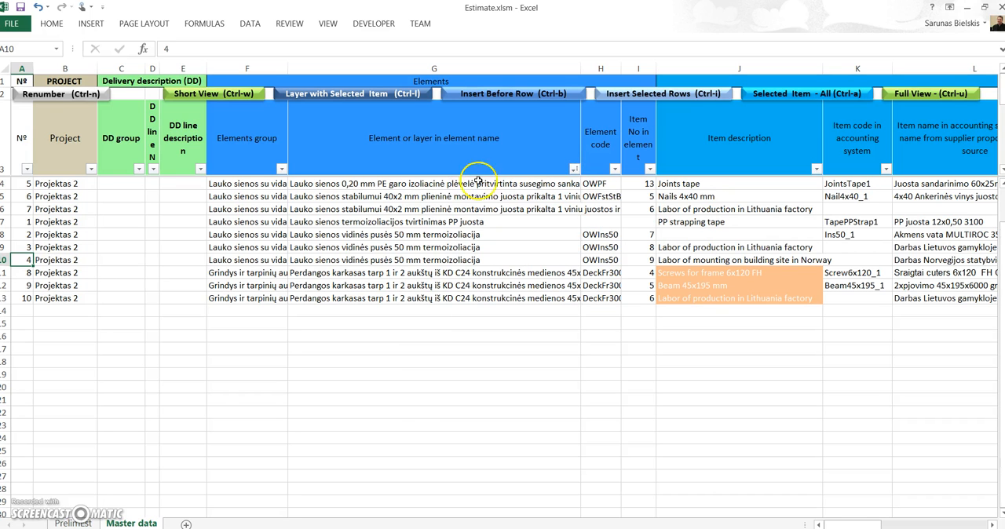
pyautogui.click(575, 169)
pyautogui.click(496, 199)
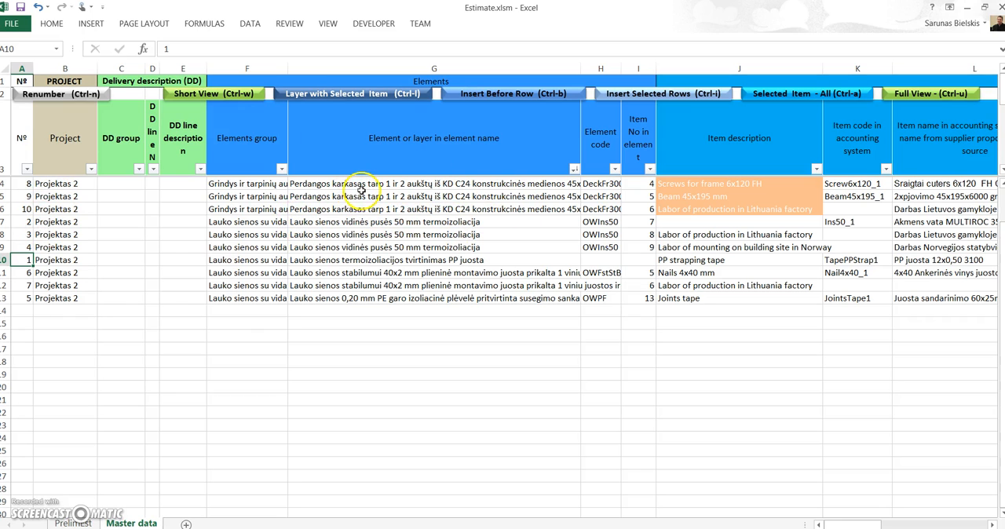
# Sort the estimate rows by the Nº column from smallest to largest
pyautogui.click(27, 170)
pyautogui.click(27, 183)
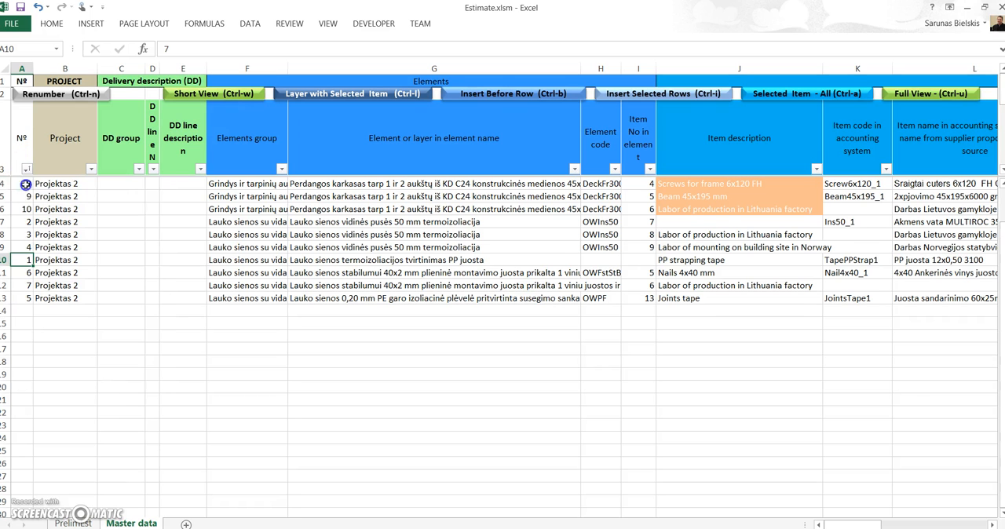